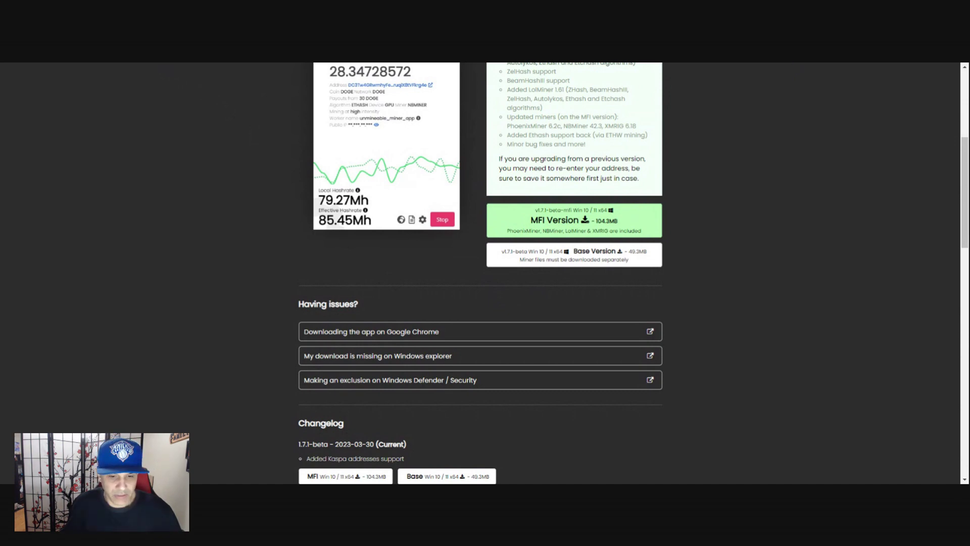
Download the MFI Version of the unMineable miner 1.7.1-beta for Windows 10/11 x64.
{"action": "scroll", "coordinate": [667, 244], "scroll_direction": "up", "scroll_amount": 2}
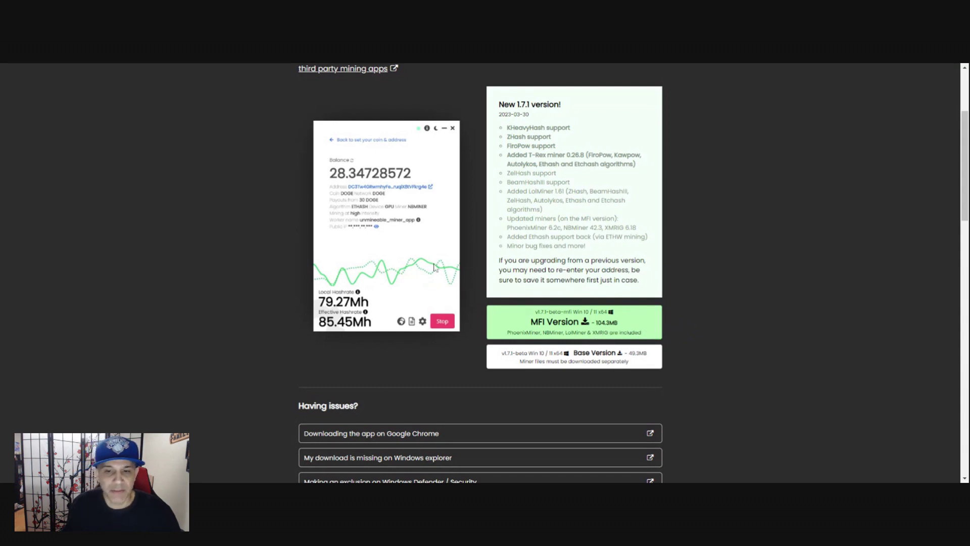
{"action": "left_click", "coordinate": [574, 326]}
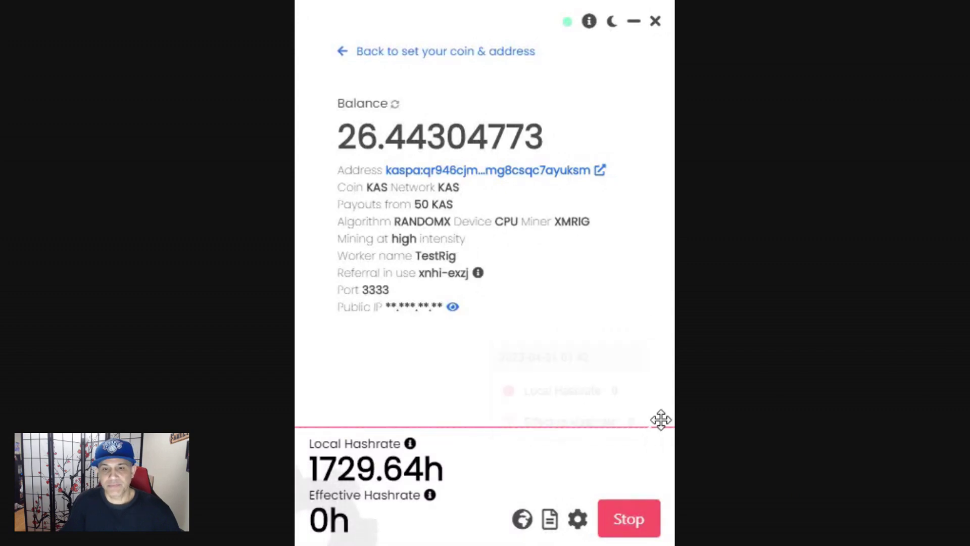
Stop the running miner and switch the mining app to its dark theme.
{"action": "left_click", "coordinate": [637, 524]}
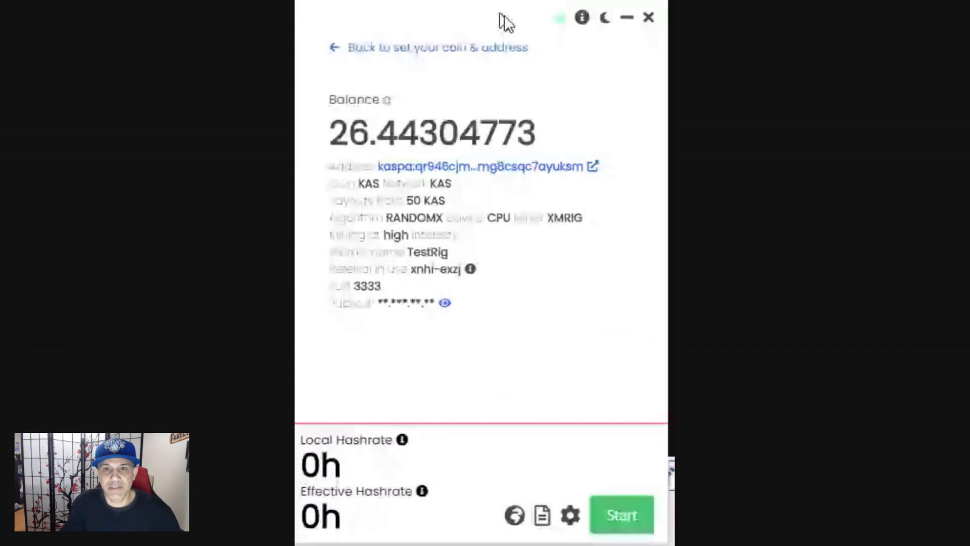
{"action": "left_click", "coordinate": [611, 22]}
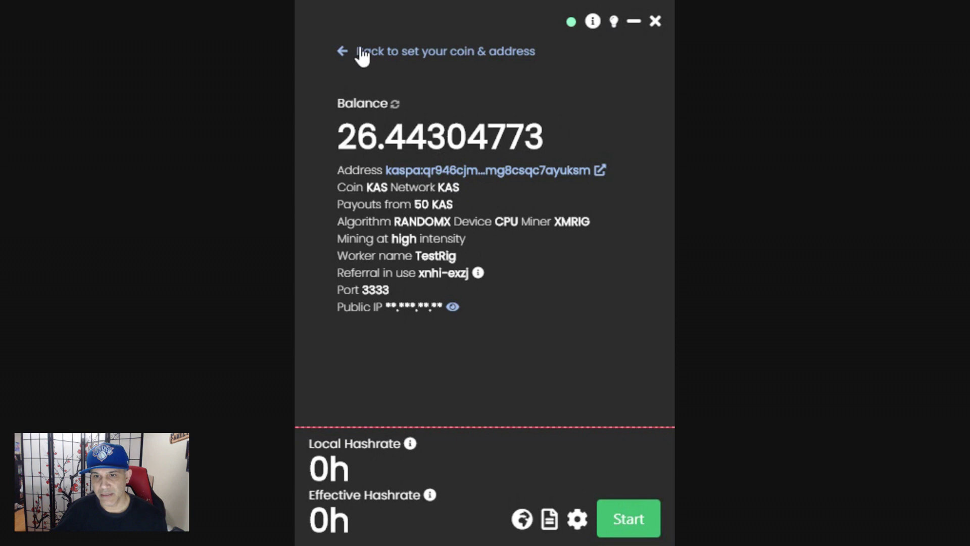
Return to the mining hardware selection and continue with CPU mining on the RandomX algorithm.
{"action": "left_click", "coordinate": [338, 52]}
{"action": "left_click", "coordinate": [349, 51]}
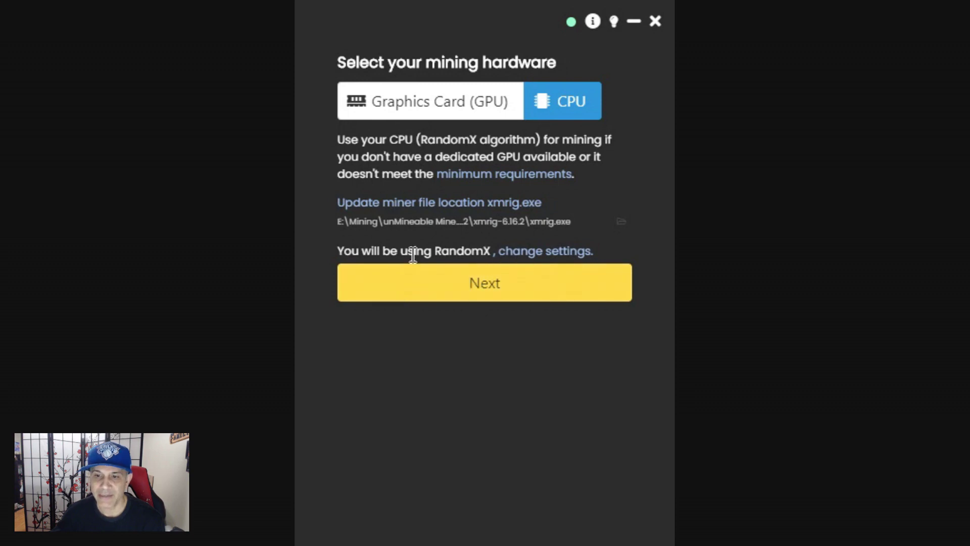
{"action": "left_click", "coordinate": [506, 293]}
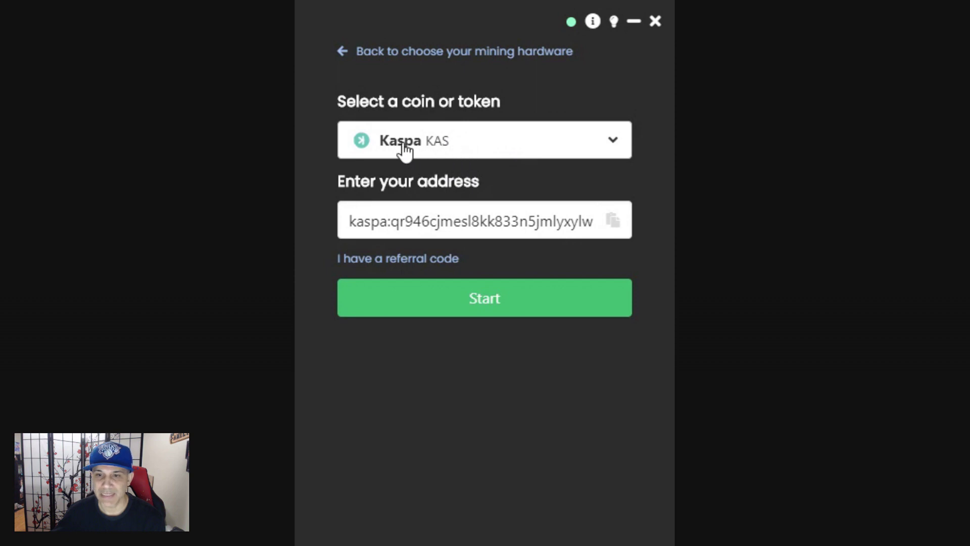
Browse the available coins and tokens and select Kaspa (KAS) as the coin to mine.
{"action": "left_click", "coordinate": [470, 143]}
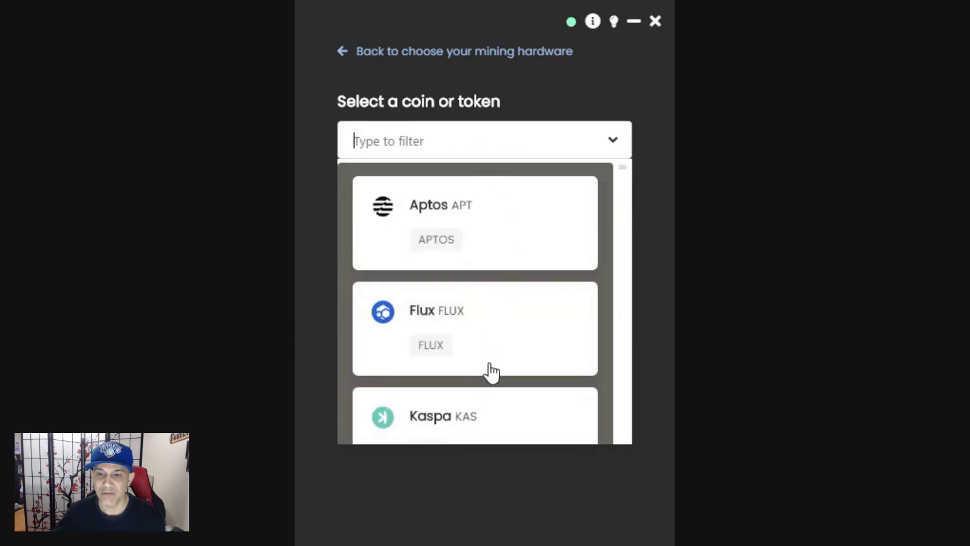
{"action": "scroll", "coordinate": [491, 372], "scroll_direction": "down", "scroll_amount": 3}
{"action": "scroll", "coordinate": [491, 373], "scroll_direction": "down", "scroll_amount": 9}
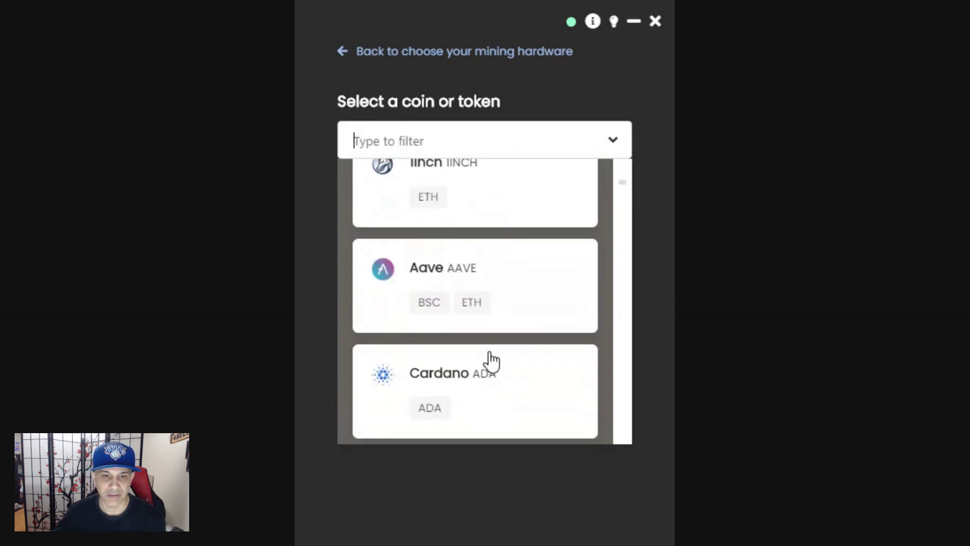
{"action": "scroll", "coordinate": [493, 361], "scroll_direction": "up", "scroll_amount": 8}
{"action": "scroll", "coordinate": [496, 360], "scroll_direction": "down", "scroll_amount": 3}
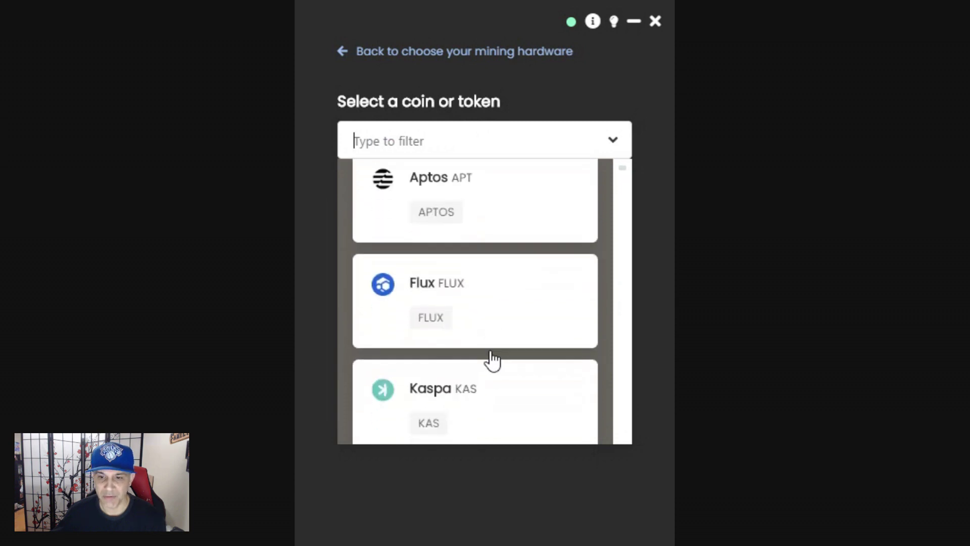
{"action": "scroll", "coordinate": [501, 349], "scroll_direction": "down", "scroll_amount": 15}
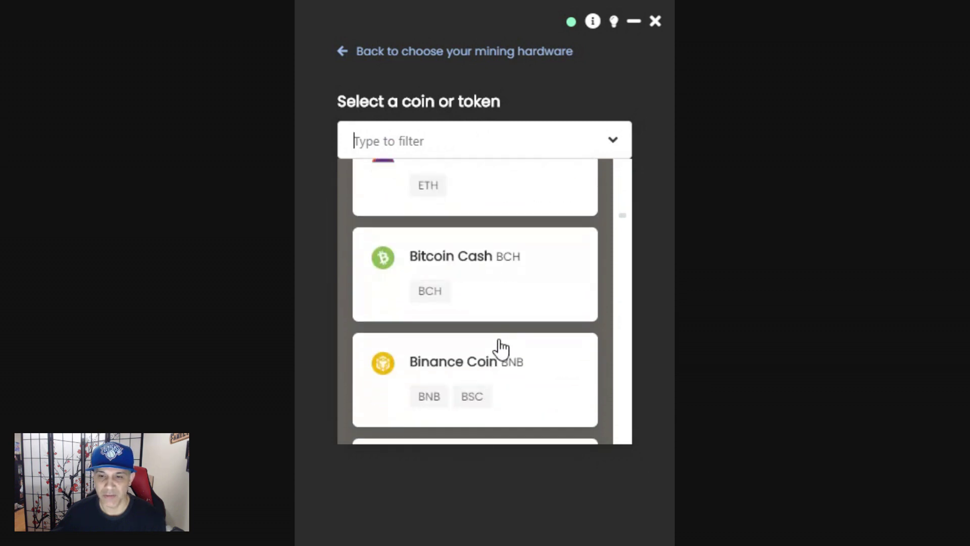
{"action": "scroll", "coordinate": [493, 343], "scroll_direction": "down", "scroll_amount": 2}
{"action": "scroll", "coordinate": [508, 340], "scroll_direction": "up", "scroll_amount": 16}
{"action": "scroll", "coordinate": [506, 343], "scroll_direction": "up", "scroll_amount": 2}
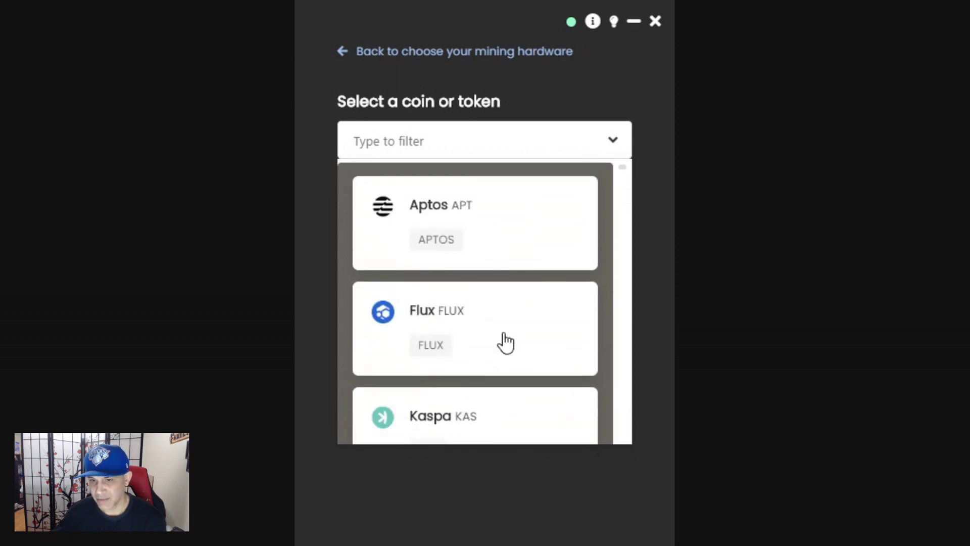
{"action": "left_click", "coordinate": [470, 420]}
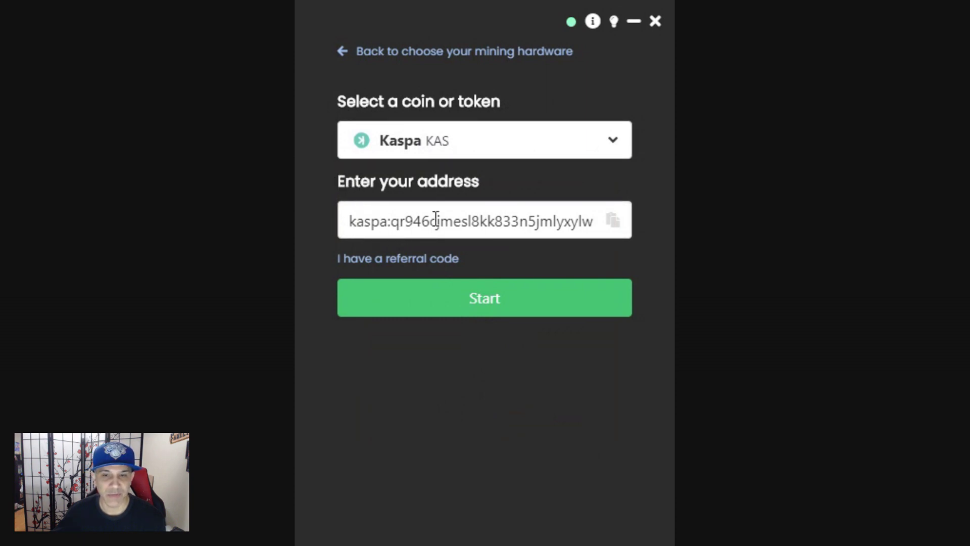
Examine the Kaspa wallet address filled in for payouts.
{"action": "left_click_drag", "start_coordinate": [350, 221], "coordinate": [484, 236]}
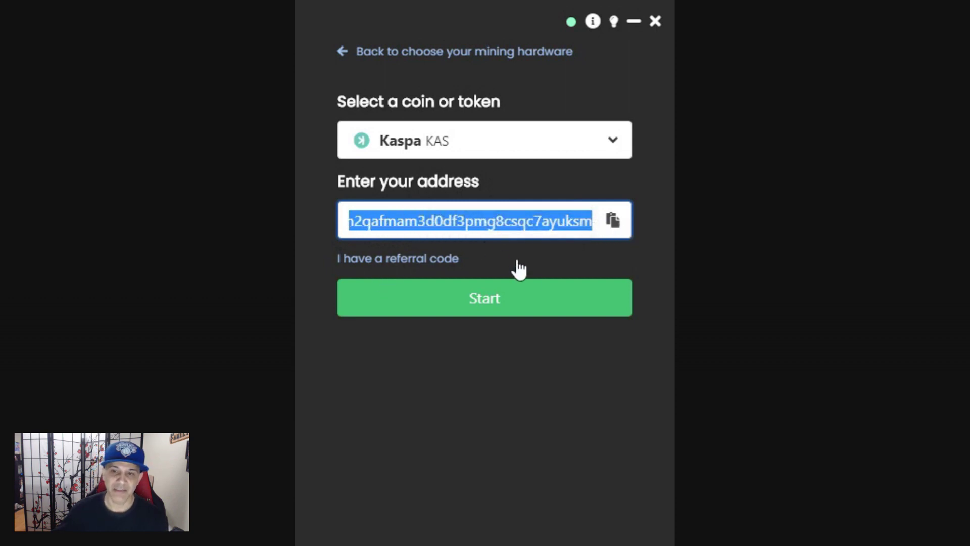
{"action": "left_click", "coordinate": [558, 398]}
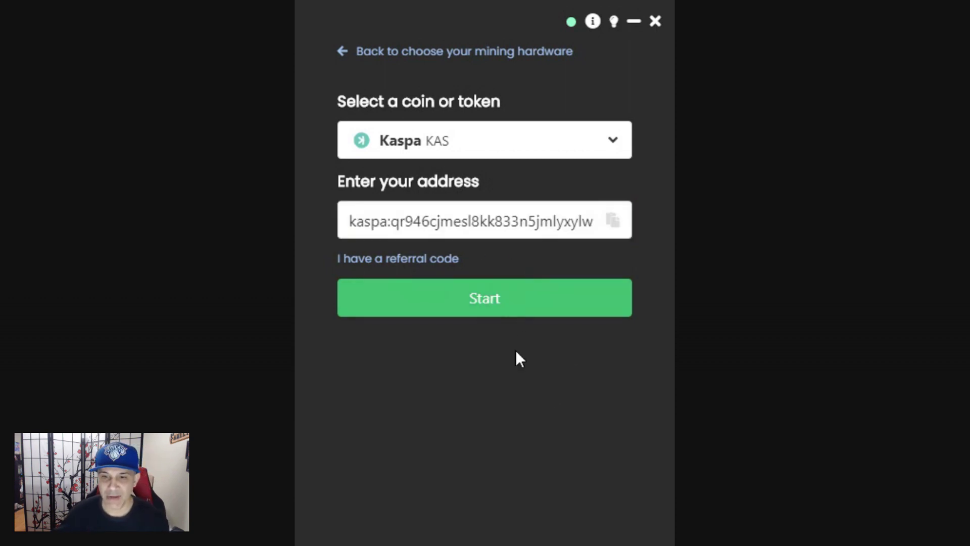
{"action": "left_click_drag", "start_coordinate": [347, 221], "coordinate": [296, 233]}
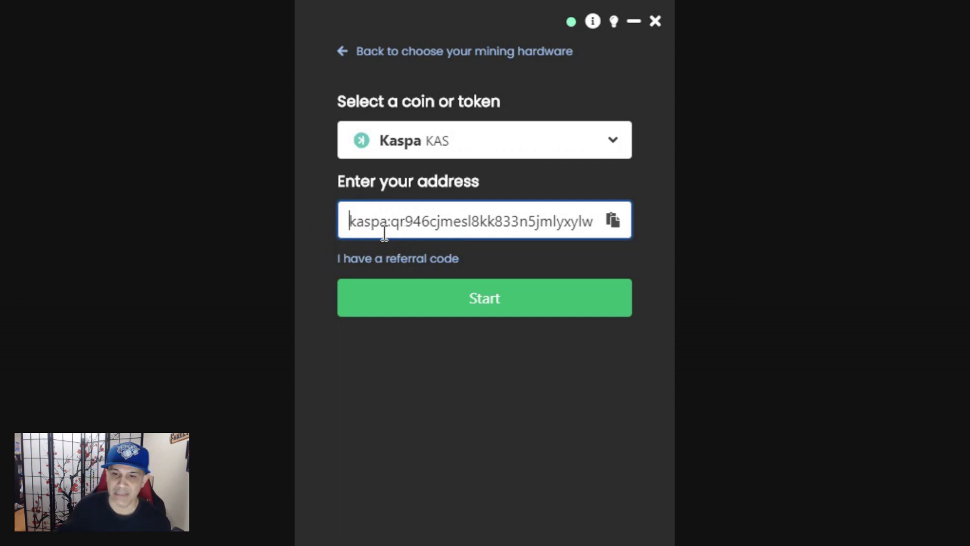
{"action": "left_click_drag", "start_coordinate": [350, 221], "coordinate": [613, 225]}
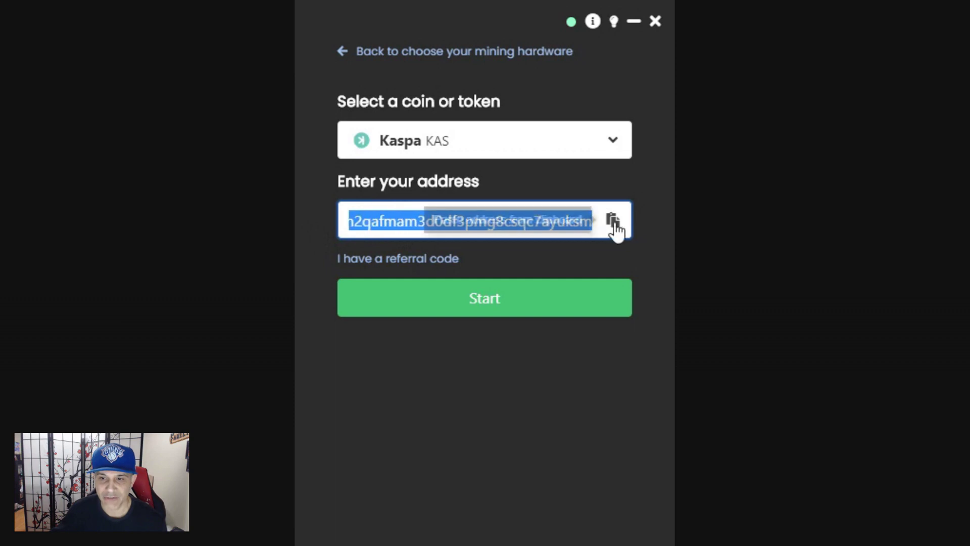
{"action": "left_click", "coordinate": [438, 384]}
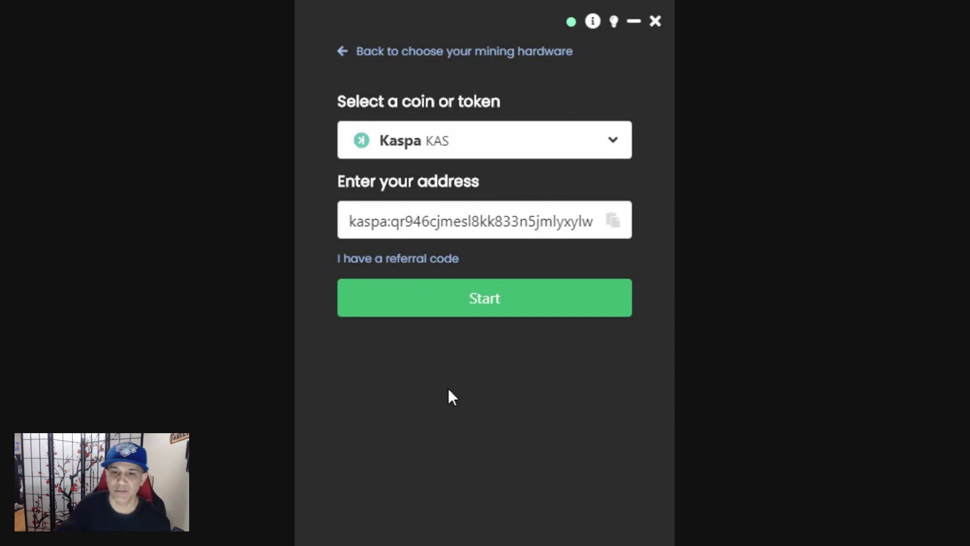
Inspect the stored referral code and choose to mine without a referral code.
{"action": "left_click", "coordinate": [423, 259]}
{"action": "left_click_drag", "start_coordinate": [431, 305], "coordinate": [337, 305]}
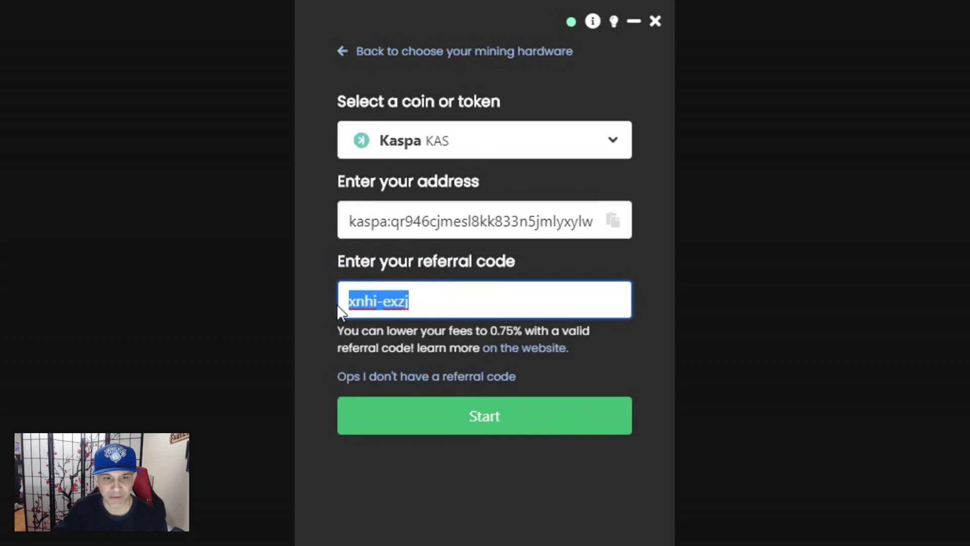
{"action": "left_click", "coordinate": [445, 261]}
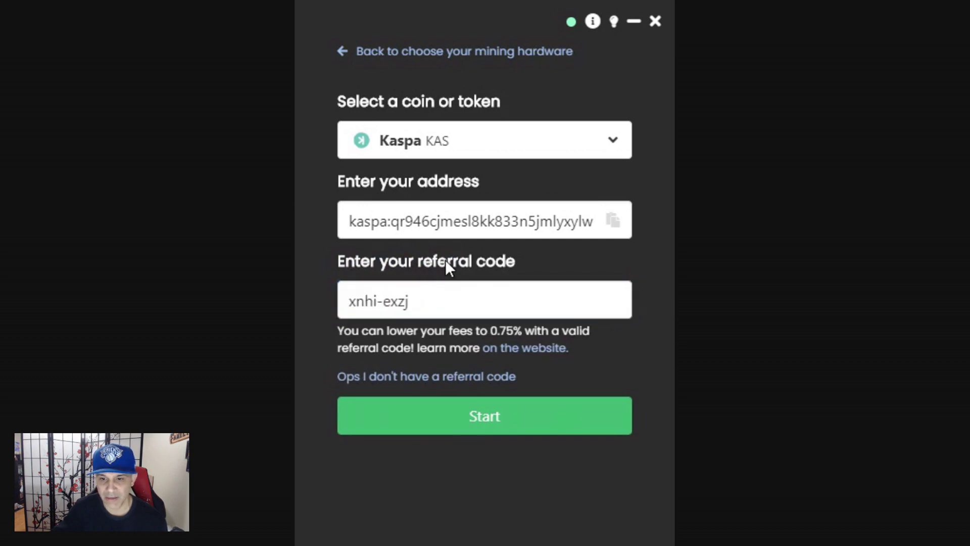
{"action": "left_click", "coordinate": [440, 380]}
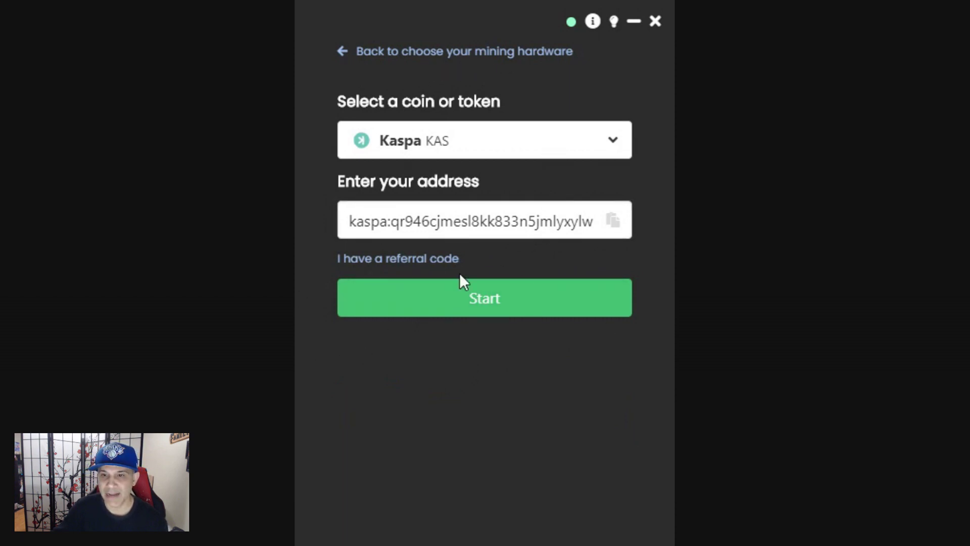
Start mining Kaspa with the CPU and examine the balance and payout address on the miner dashboard.
{"action": "left_click", "coordinate": [487, 305]}
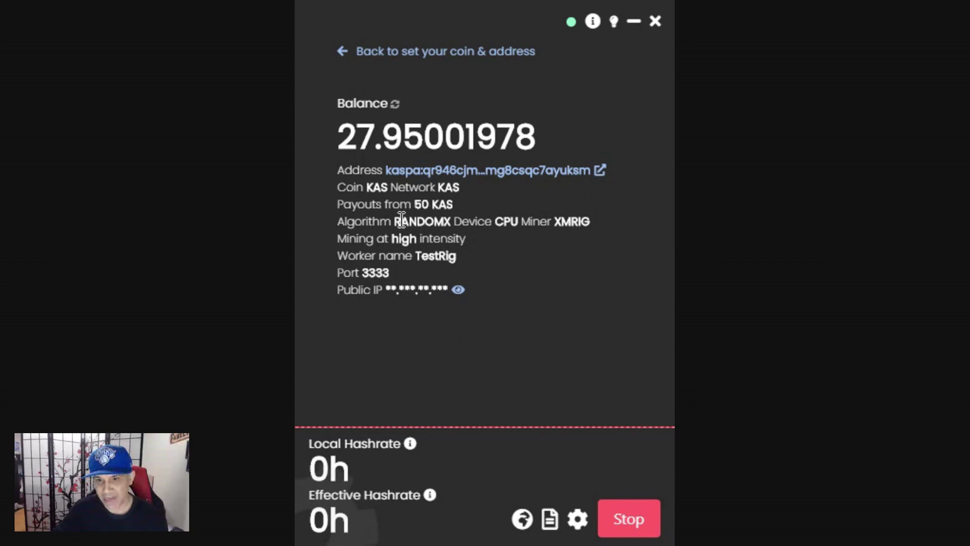
{"action": "left_click_drag", "start_coordinate": [338, 136], "coordinate": [559, 135]}
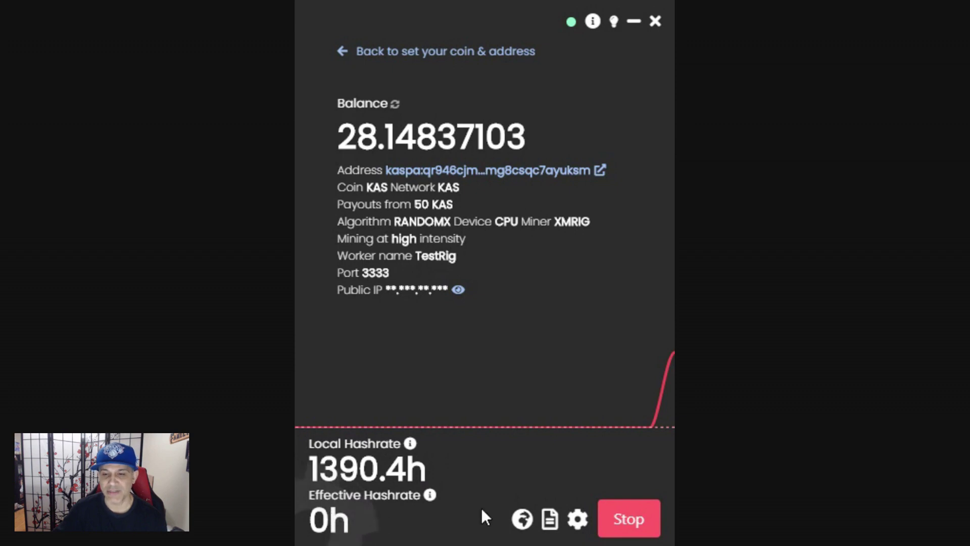
{"action": "mouse_move", "coordinate": [559, 390]}
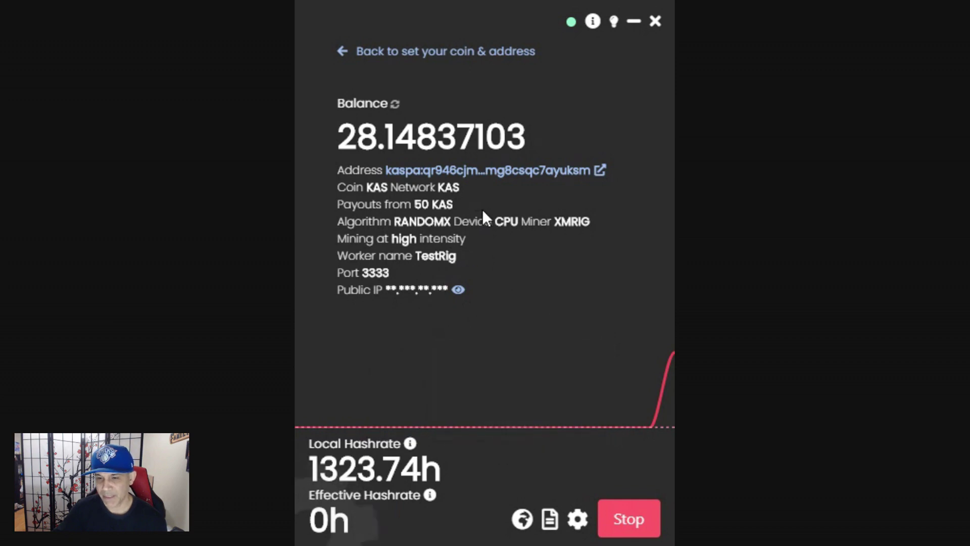
{"action": "mouse_move", "coordinate": [517, 319]}
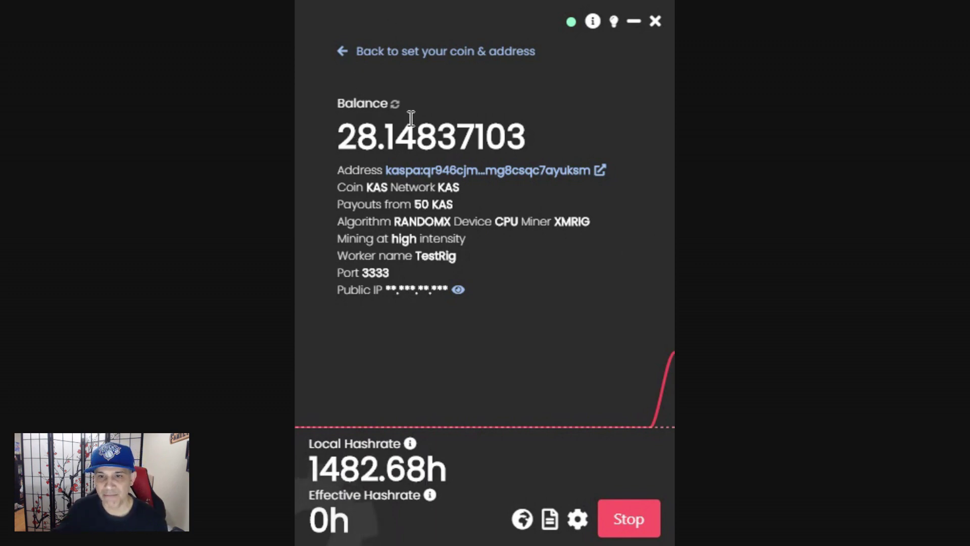
{"action": "left_click_drag", "start_coordinate": [339, 170], "coordinate": [594, 171]}
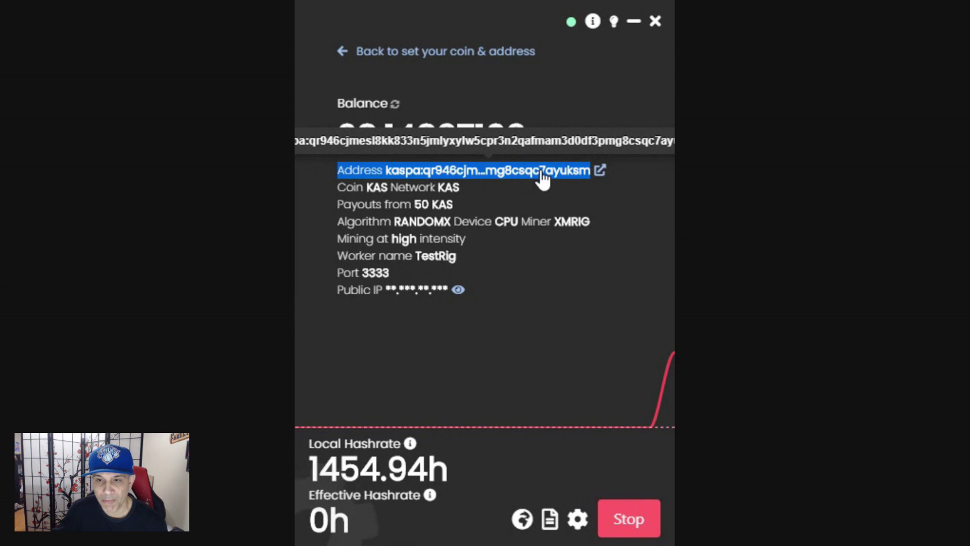
Switch to the unMineable Kaspa address page in the browser and check the pending balance and the KHeavyHash workers.
{"action": "key", "text": "alt+Tab"}
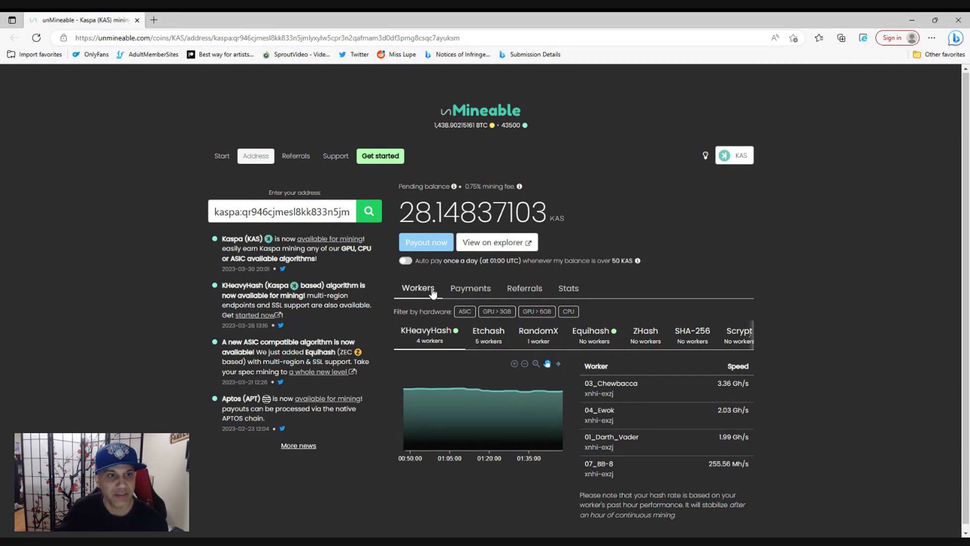
{"action": "scroll", "coordinate": [531, 250], "scroll_direction": "down", "scroll_amount": 1}
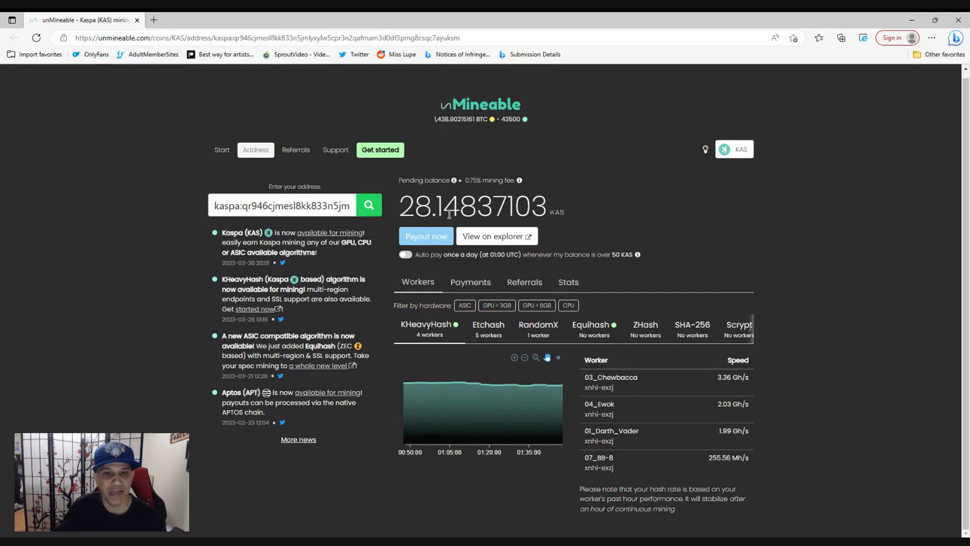
{"action": "left_click_drag", "start_coordinate": [406, 210], "coordinate": [556, 209]}
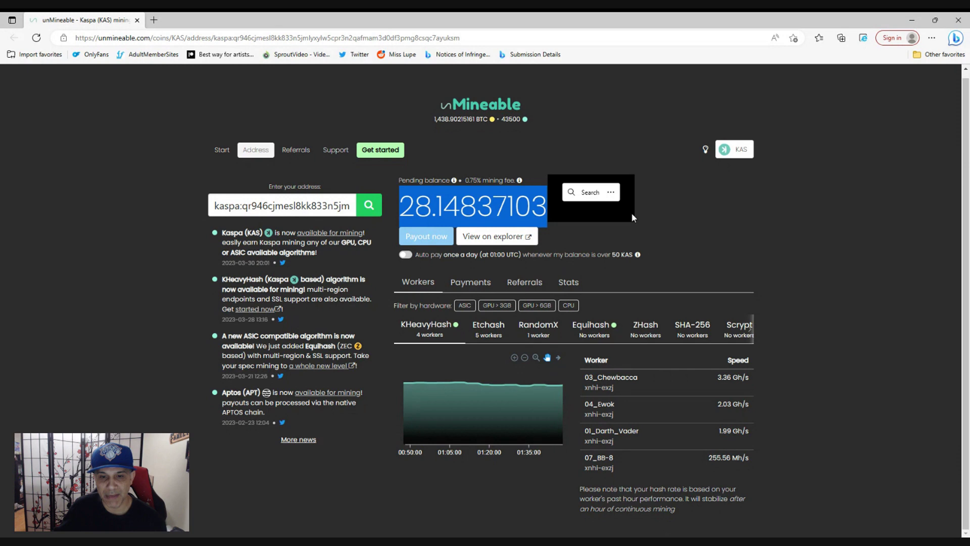
{"action": "left_click", "coordinate": [657, 238]}
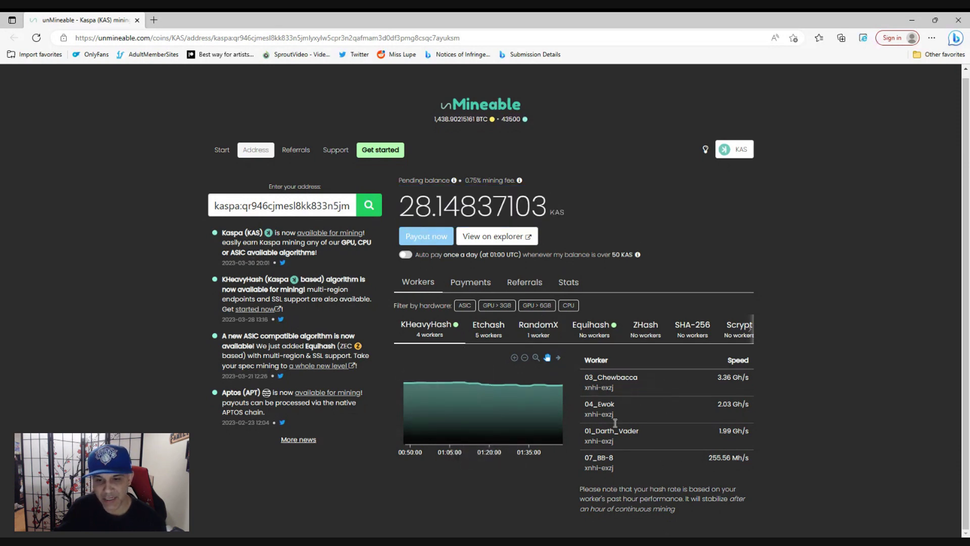
{"action": "left_click_drag", "start_coordinate": [589, 378], "coordinate": [740, 465]}
{"action": "left_click", "coordinate": [741, 465]}
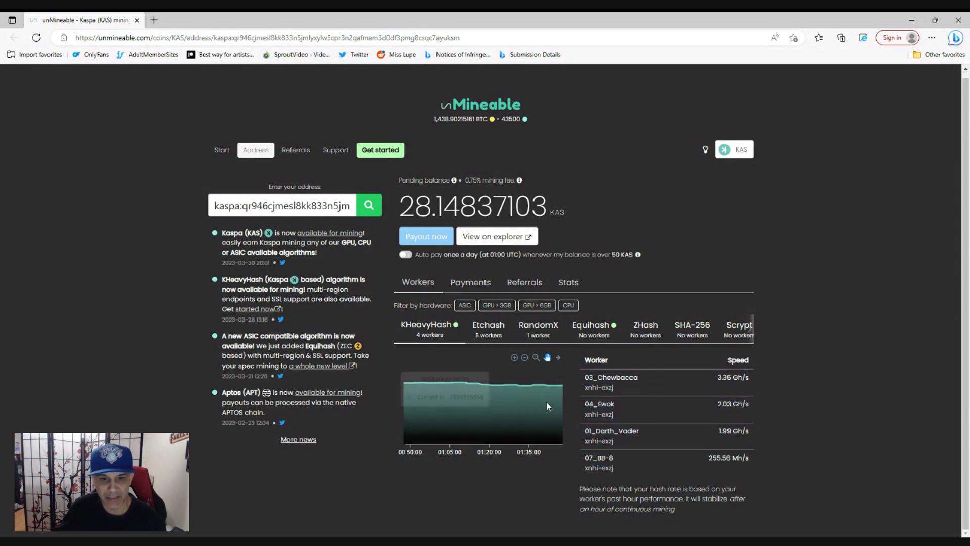
Review the workers and speeds listed for the Etchash and RandomX algorithms, including TestRig, and return toward the KHeavyHash list.
{"action": "left_click", "coordinate": [494, 335]}
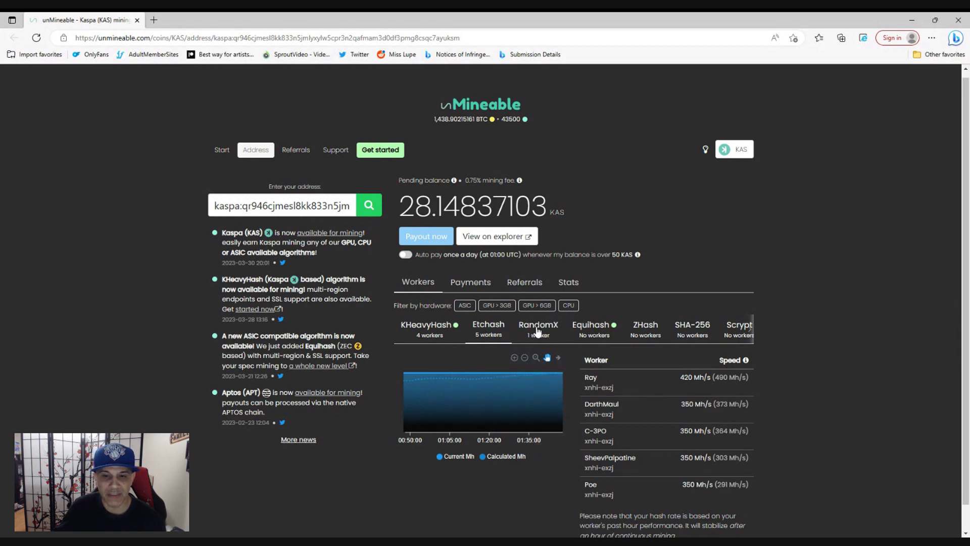
{"action": "scroll", "coordinate": [606, 334], "scroll_direction": "down", "scroll_amount": 1}
{"action": "scroll", "coordinate": [624, 333], "scroll_direction": "up", "scroll_amount": 1}
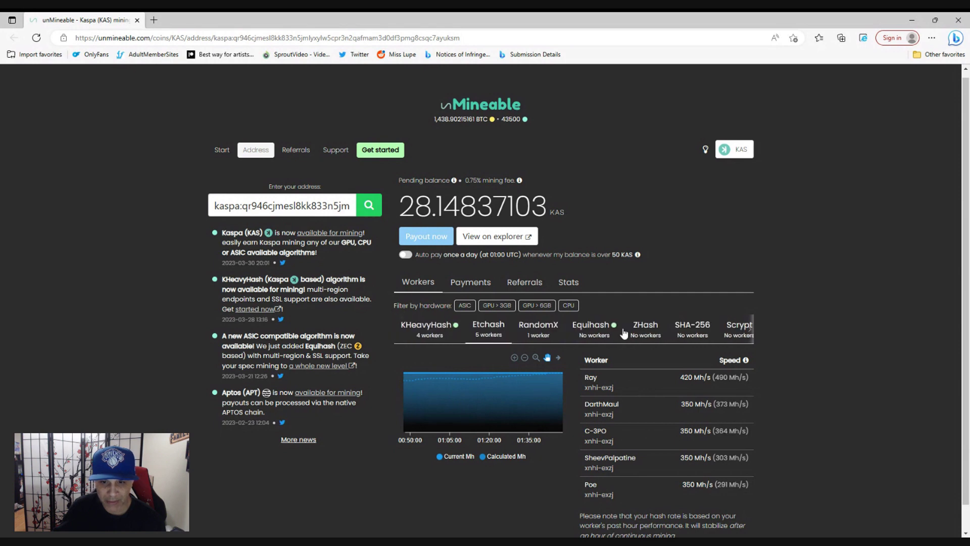
{"action": "left_click", "coordinate": [544, 338]}
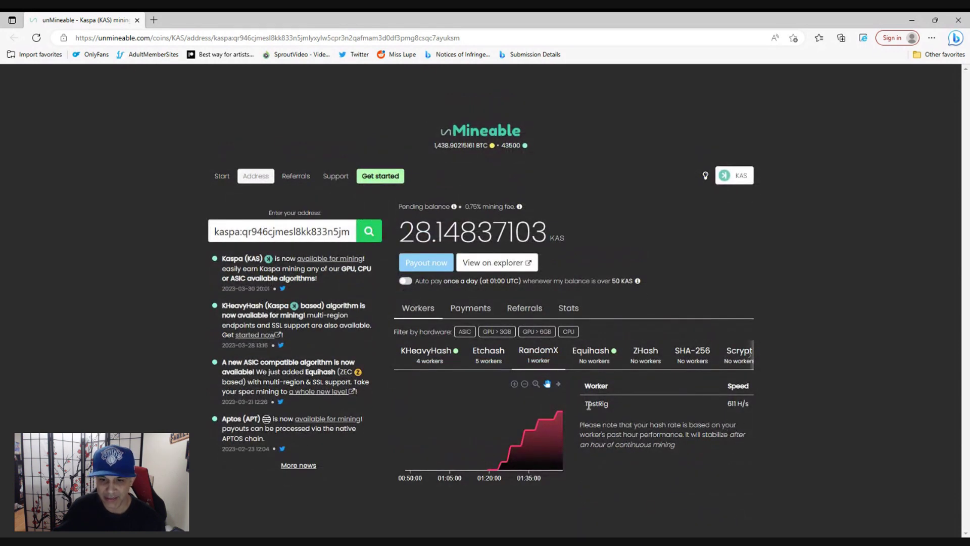
{"action": "left_click_drag", "start_coordinate": [588, 405], "coordinate": [610, 405]}
{"action": "left_click", "coordinate": [675, 406]}
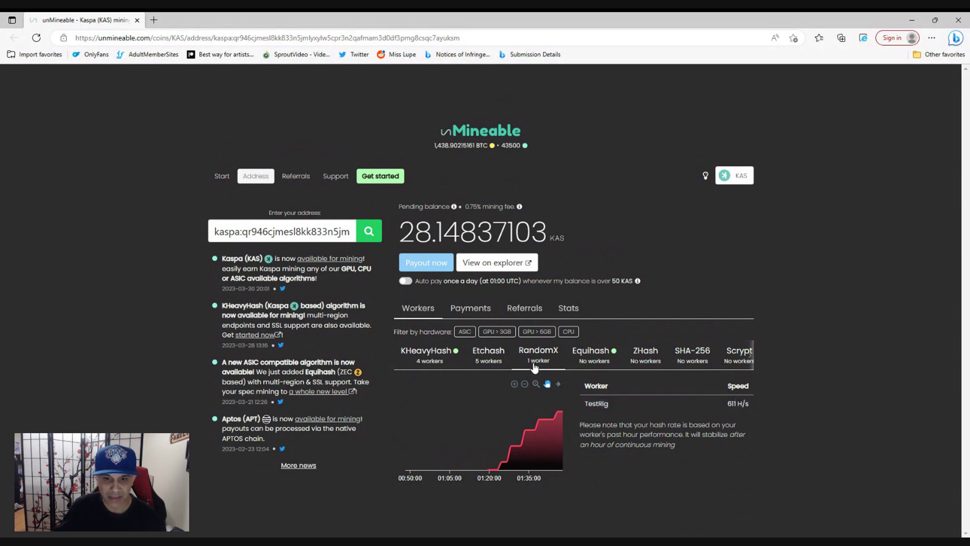
{"action": "left_click", "coordinate": [432, 357]}
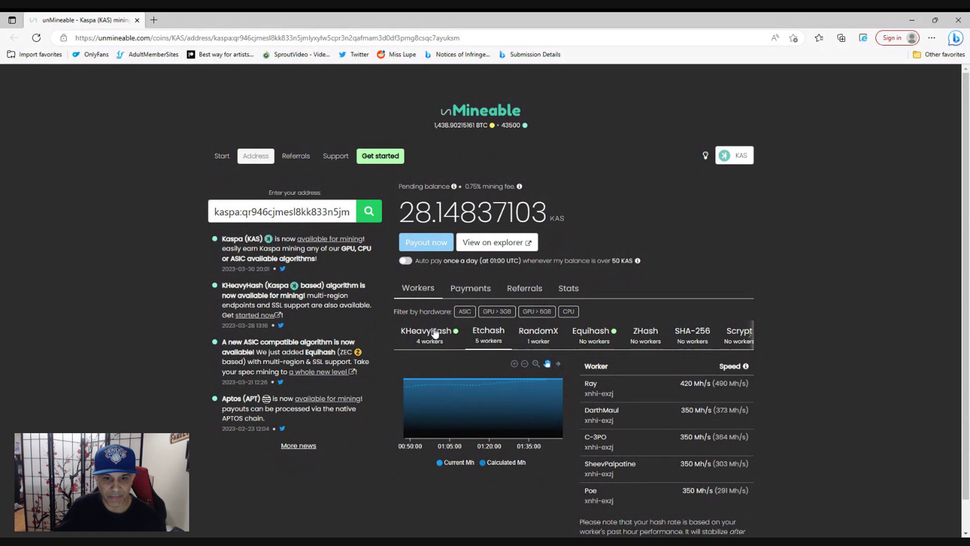
Compare the hash rate charts and worker speeds of RandomX, Etchash and KHeavyHash, finishing on the KHeavyHash workers.
{"action": "left_click", "coordinate": [539, 339]}
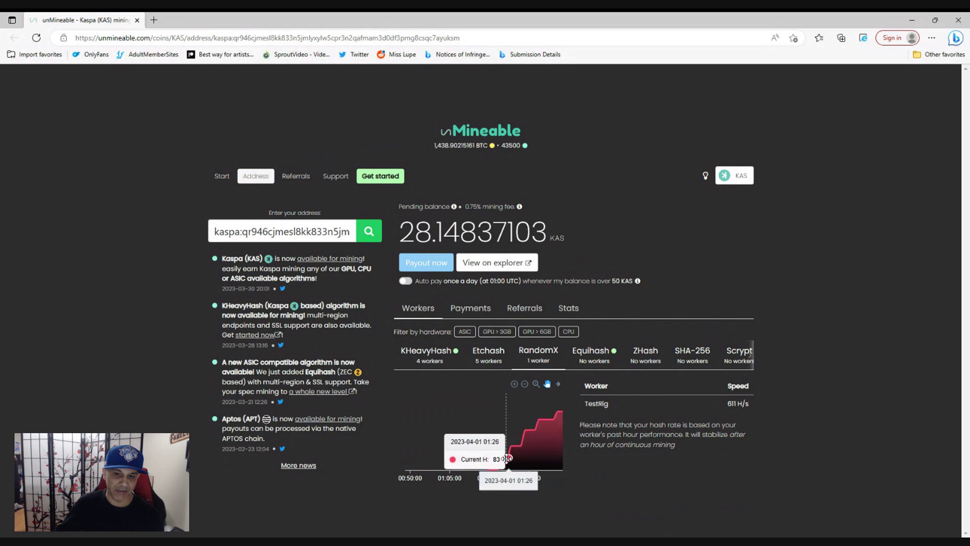
{"action": "left_click", "coordinate": [488, 352]}
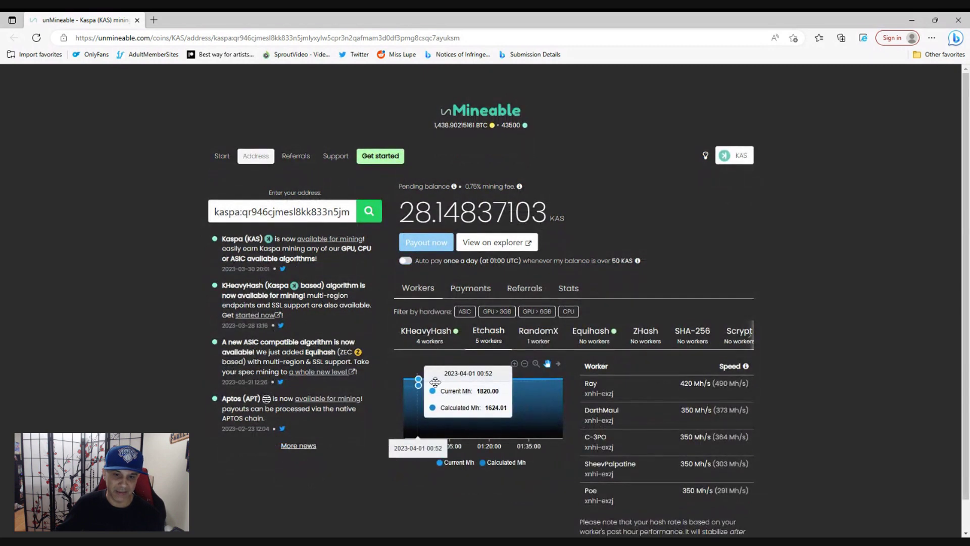
{"action": "left_click", "coordinate": [428, 338]}
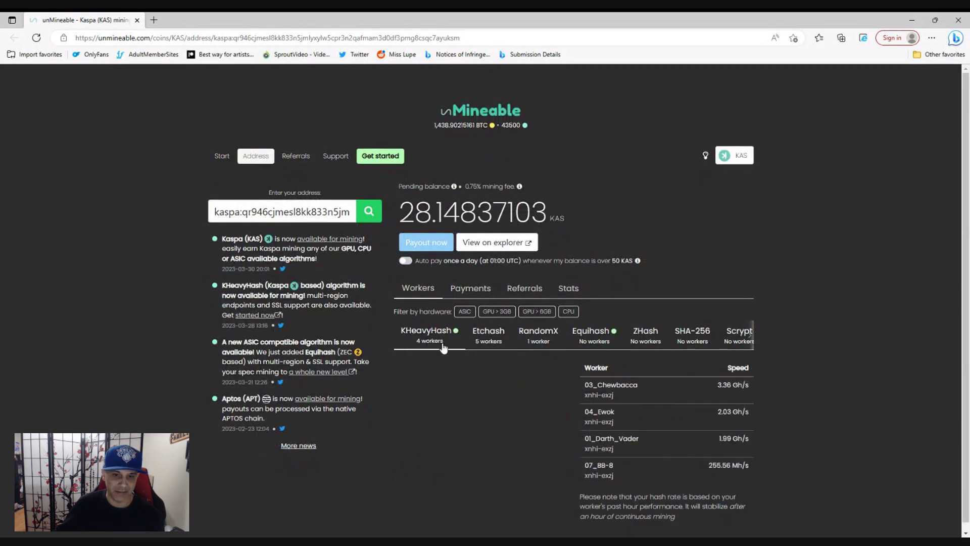
{"action": "left_click", "coordinate": [537, 338]}
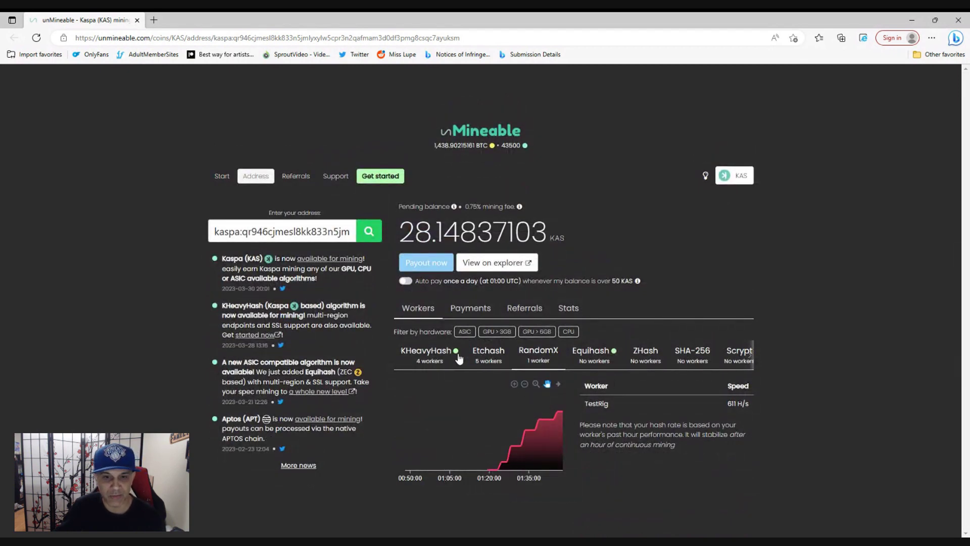
{"action": "left_click", "coordinate": [439, 360]}
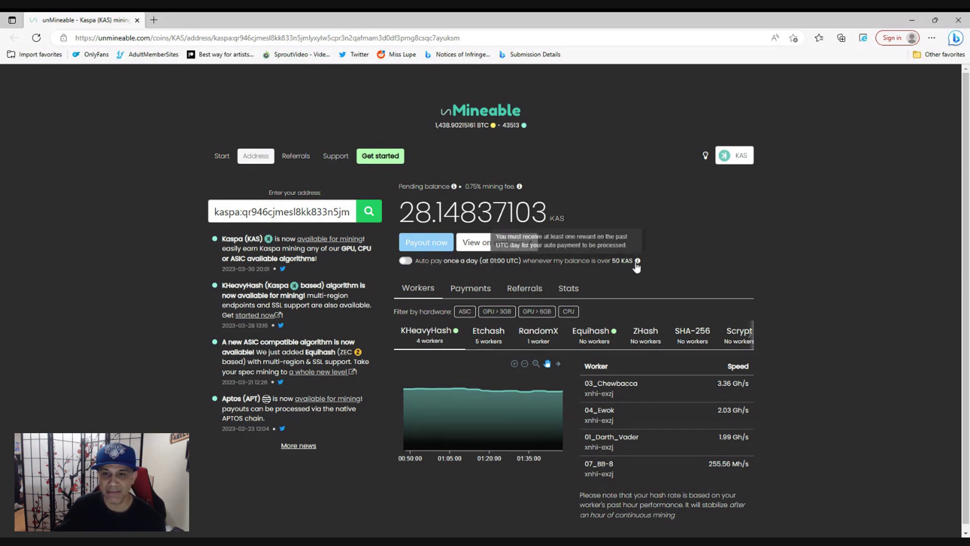
Check the pending KAS balance against the auto pay threshold and the minimum payment required for a payout.
{"action": "left_click_drag", "start_coordinate": [401, 211], "coordinate": [556, 214]}
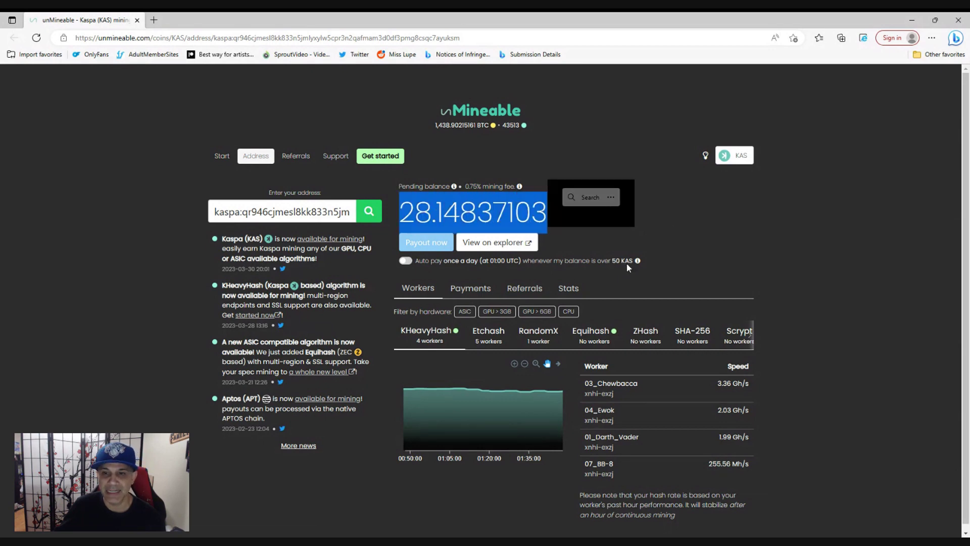
{"action": "left_click", "coordinate": [665, 231]}
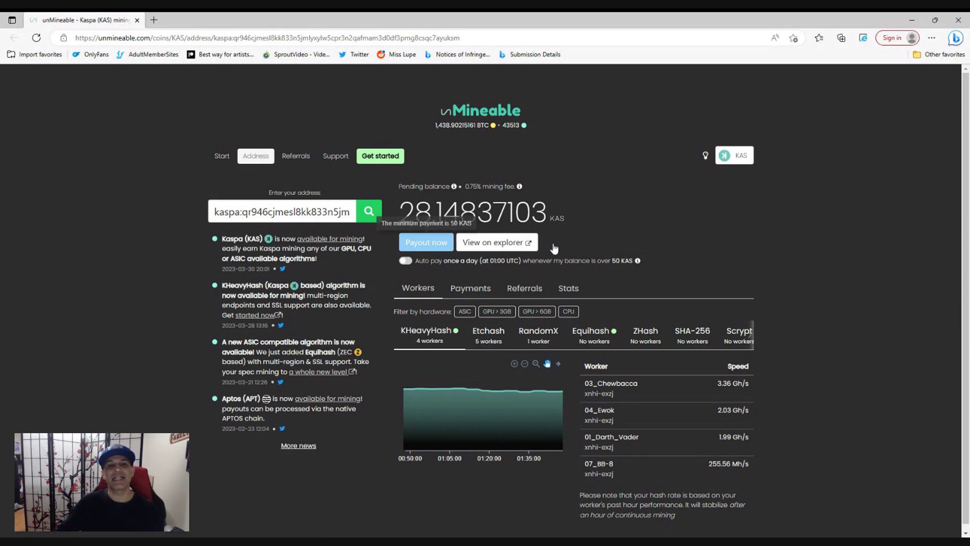
{"action": "left_click_drag", "start_coordinate": [406, 210], "coordinate": [548, 213]}
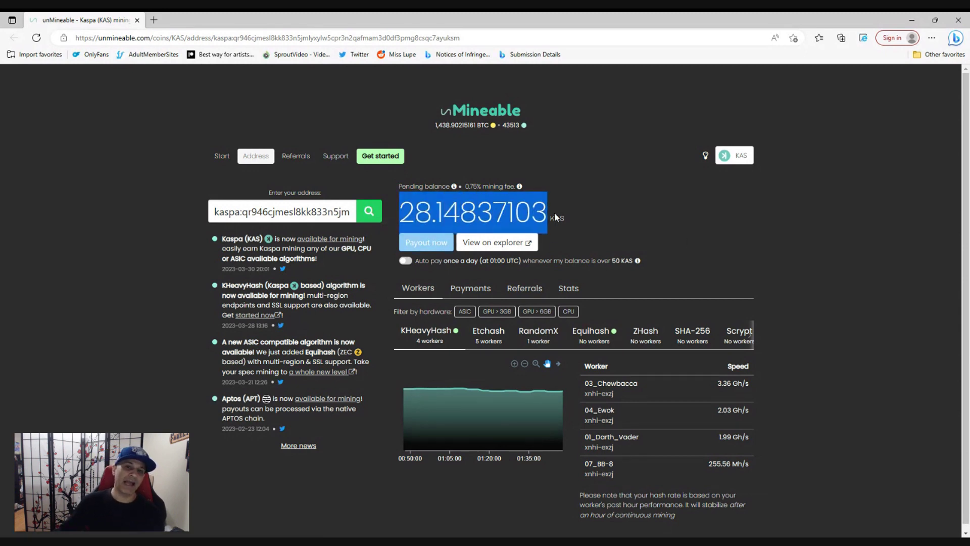
{"action": "left_click", "coordinate": [440, 207]}
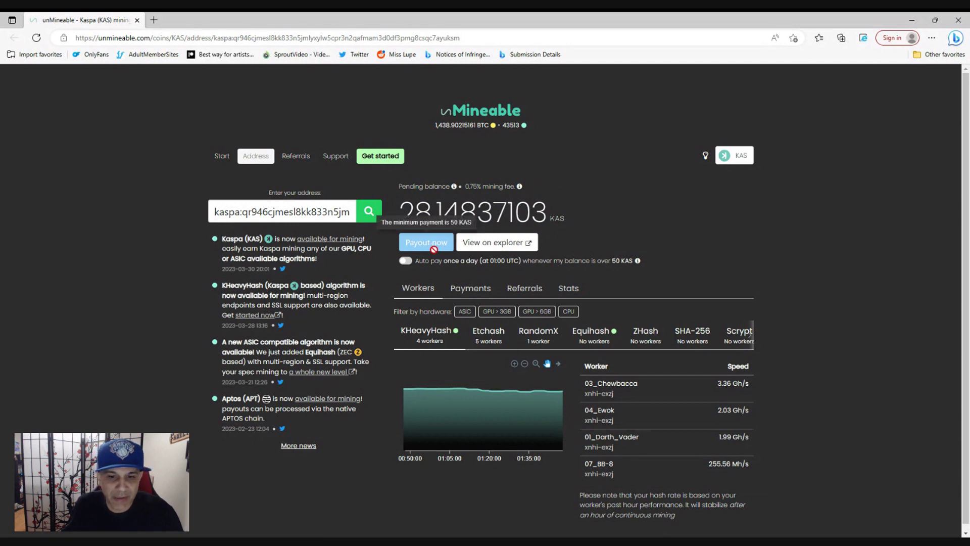
{"action": "scroll", "coordinate": [593, 312], "scroll_direction": "down", "scroll_amount": 1}
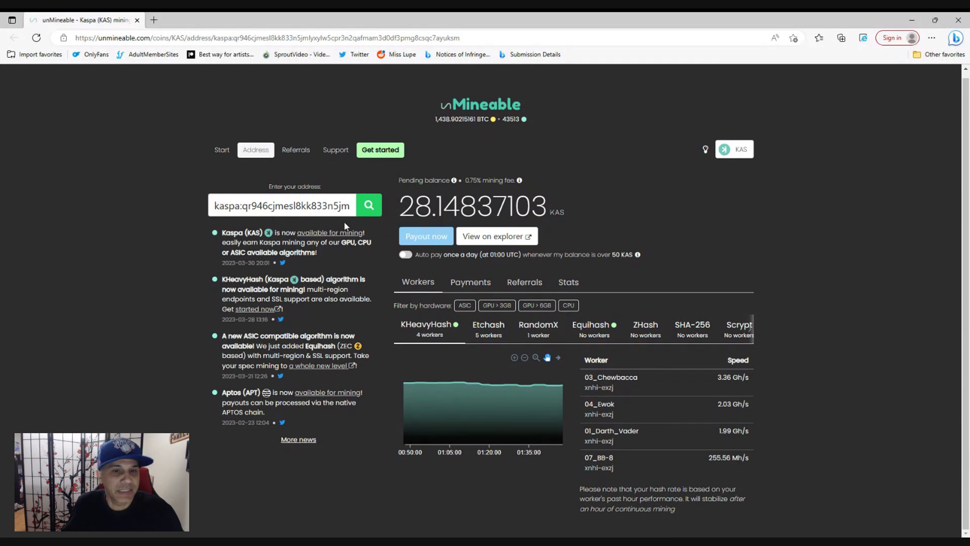
{"action": "scroll", "coordinate": [378, 300], "scroll_direction": "up", "scroll_amount": 1}
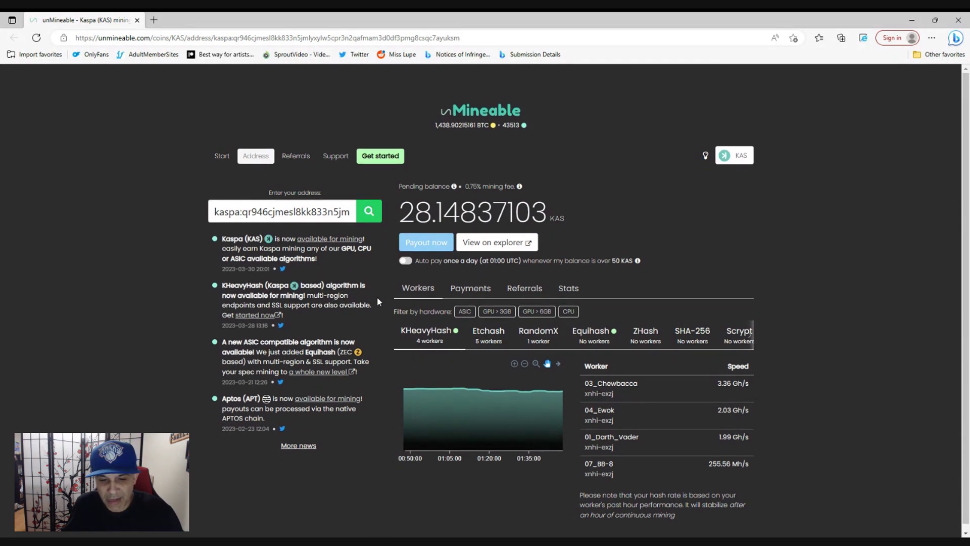